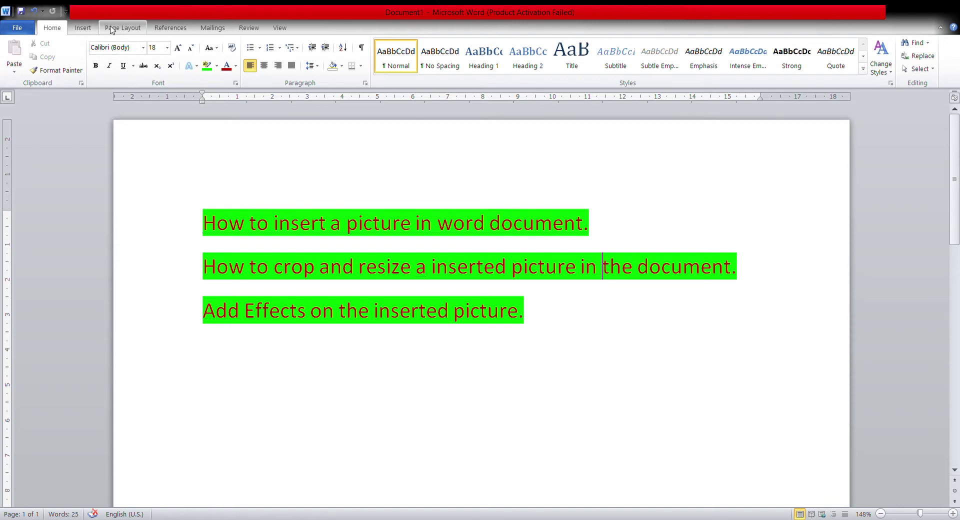
Switch the ribbon to the Insert tab.
click(83, 28)
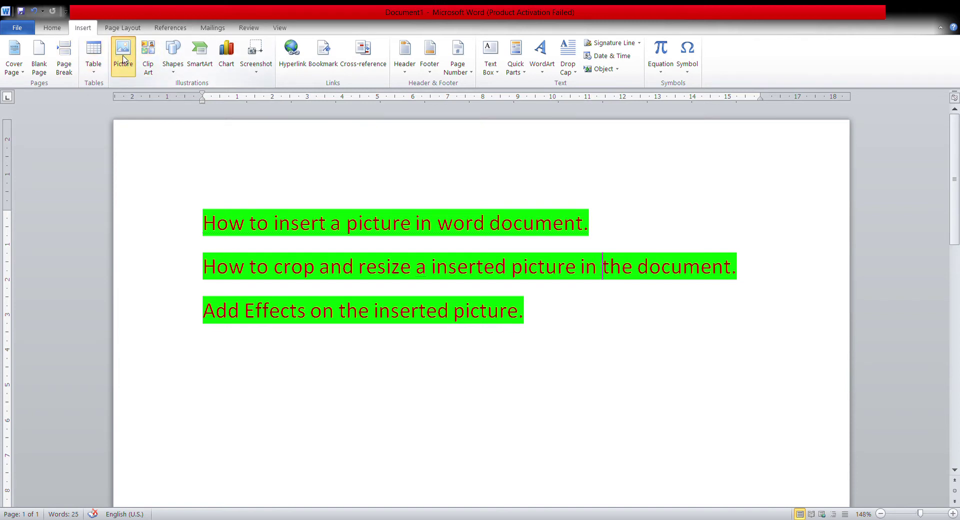
Insert the two-birds-and-orange photo from file, appearing at 3.87 by 5.82 cm.
click(124, 59)
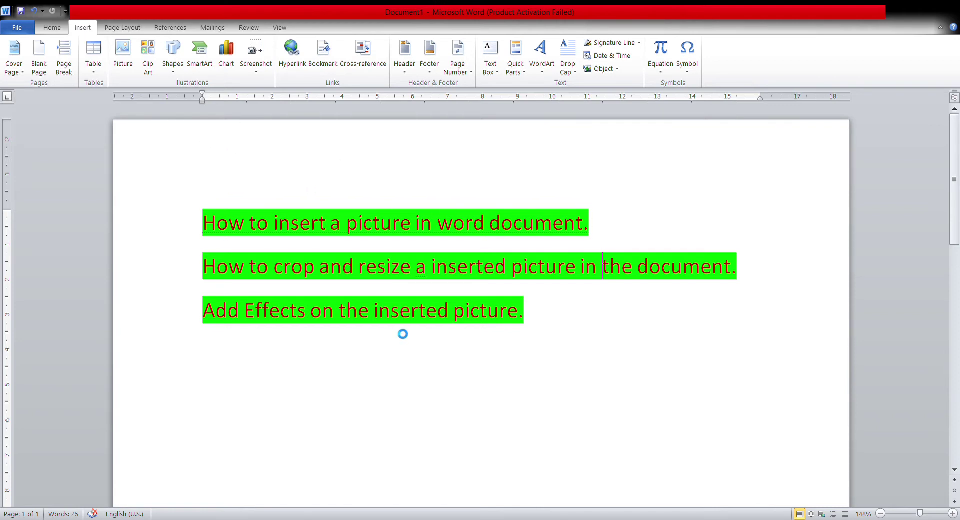
key(ctrl+v)
click(376, 291)
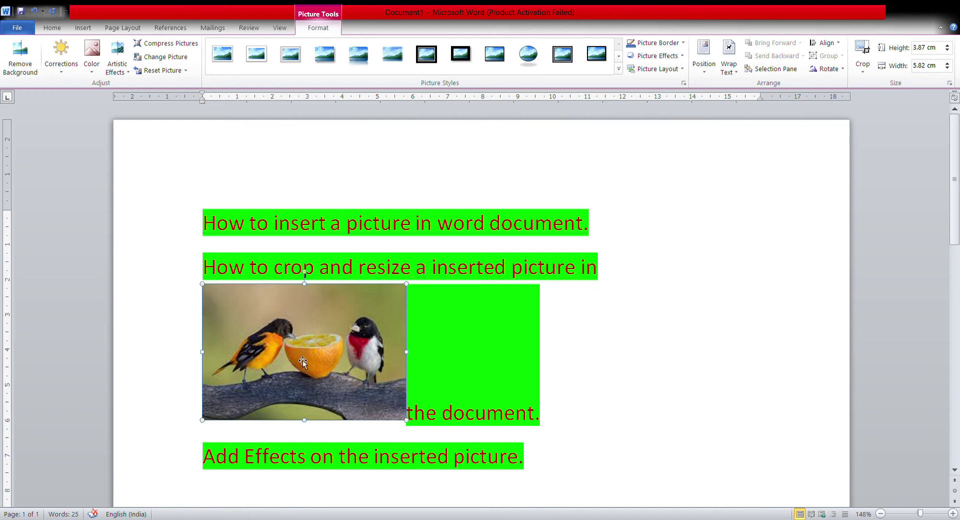
Choose a text wrapping option for the bird photo and drag it below the three highlighted lines.
click(735, 73)
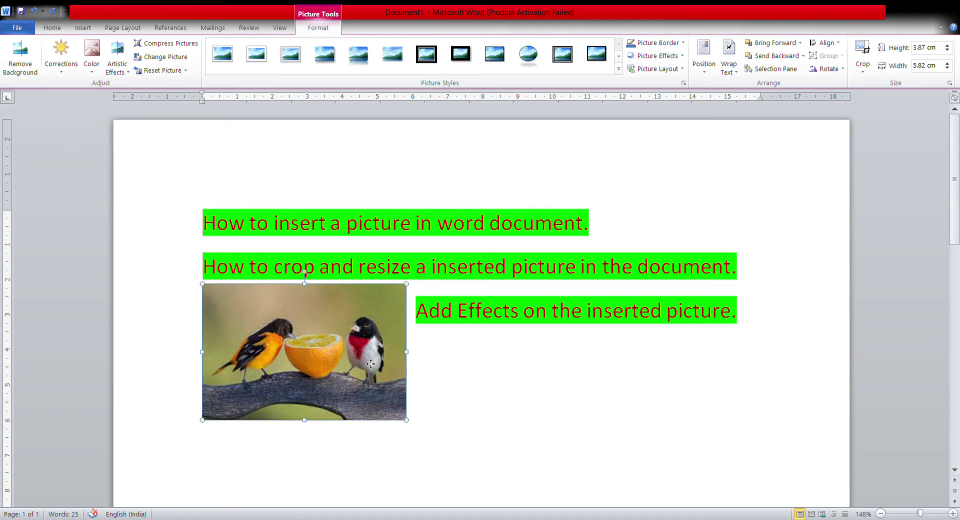
drag(377, 410, 498, 392)
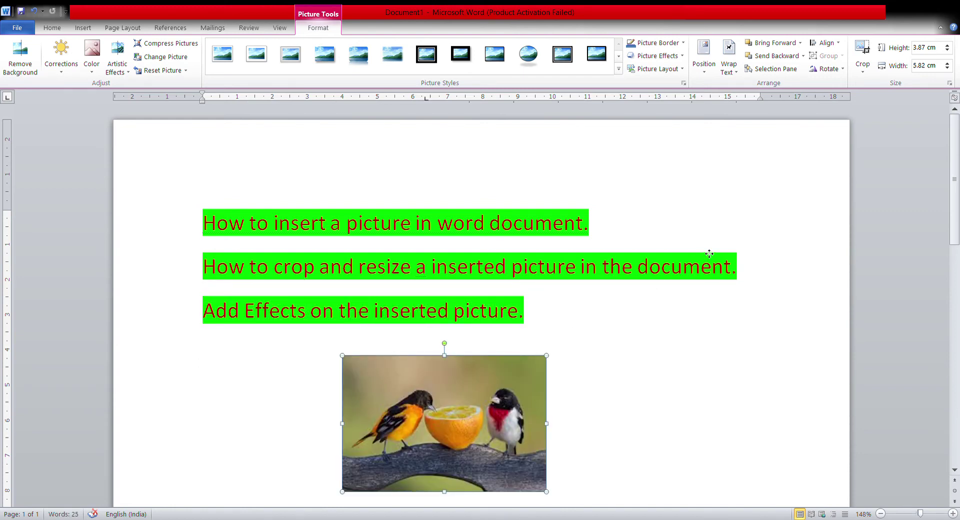
drag(709, 253, 710, 254)
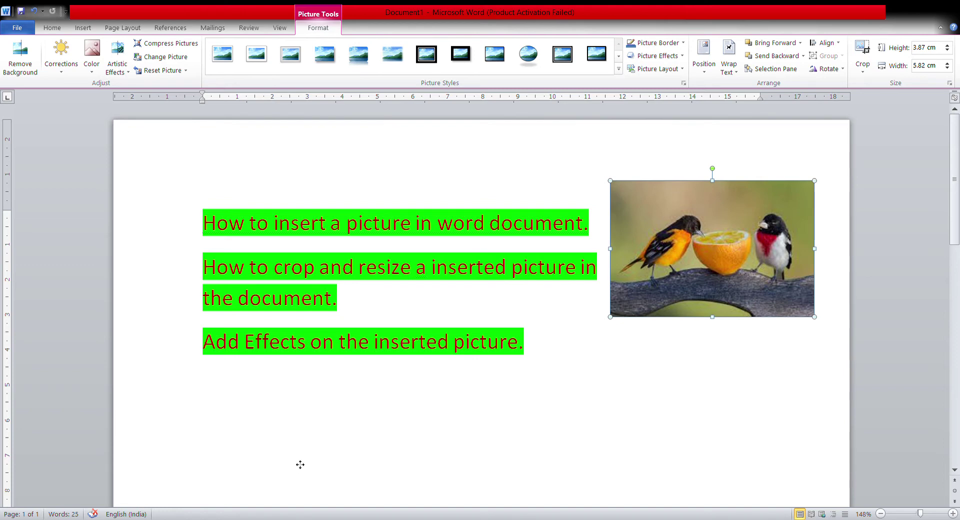
drag(294, 474, 298, 469)
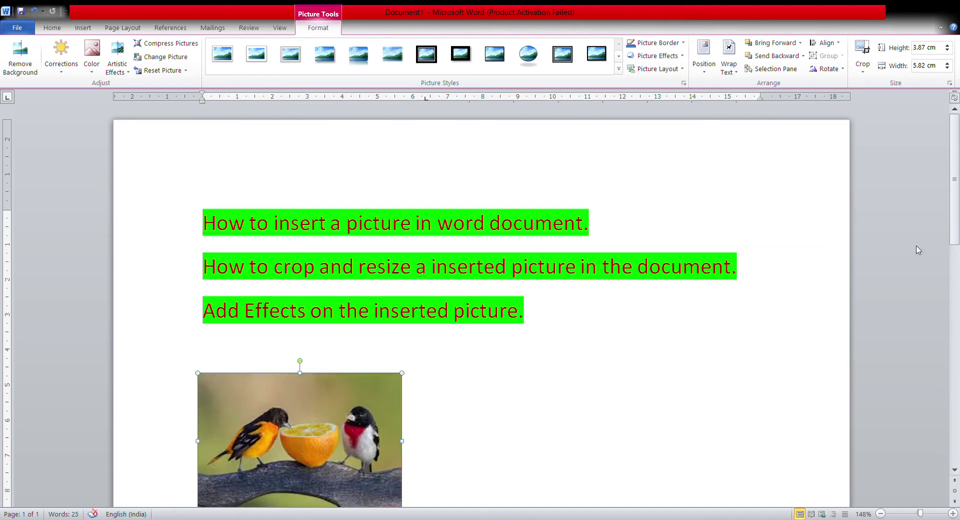
drag(957, 226, 958, 268)
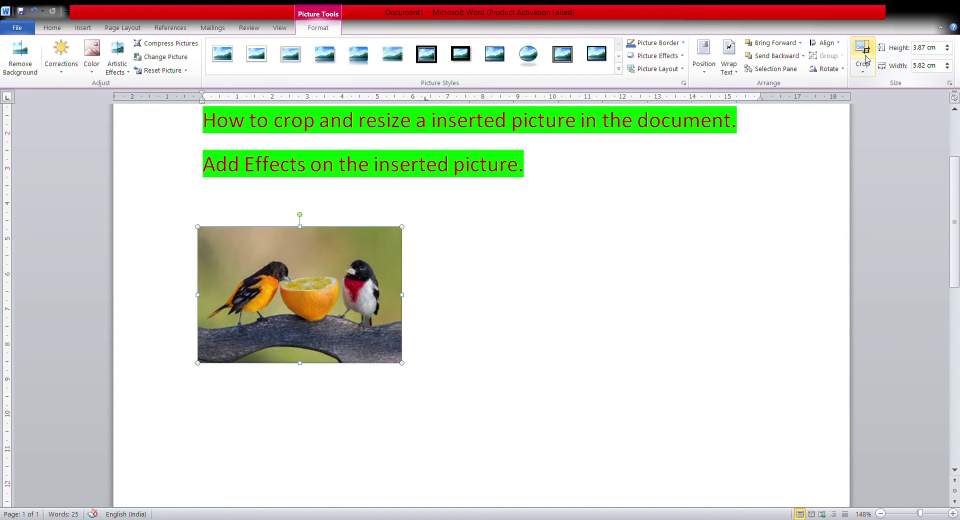
Crop the photo's top, right, left and bottom edges to 3.6 by 4.95 cm.
click(863, 50)
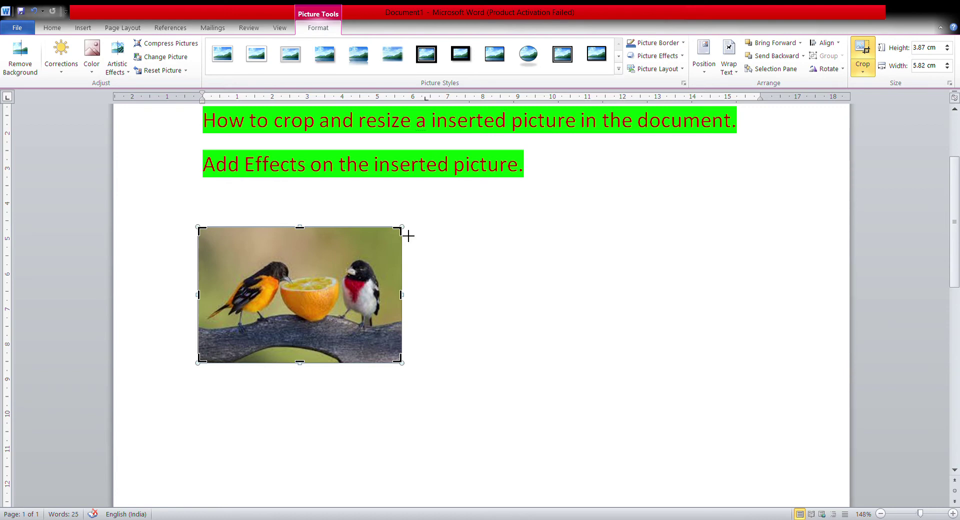
drag(406, 235, 392, 240)
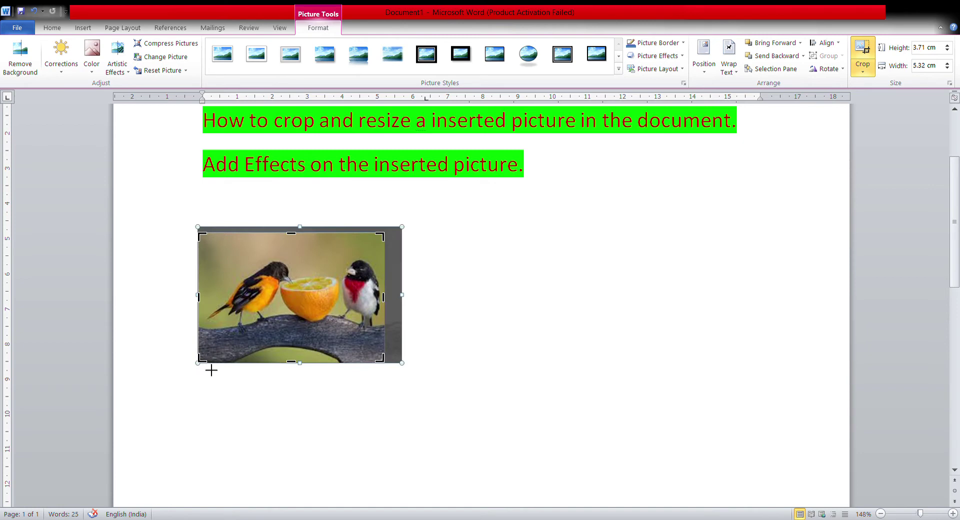
drag(208, 366, 218, 366)
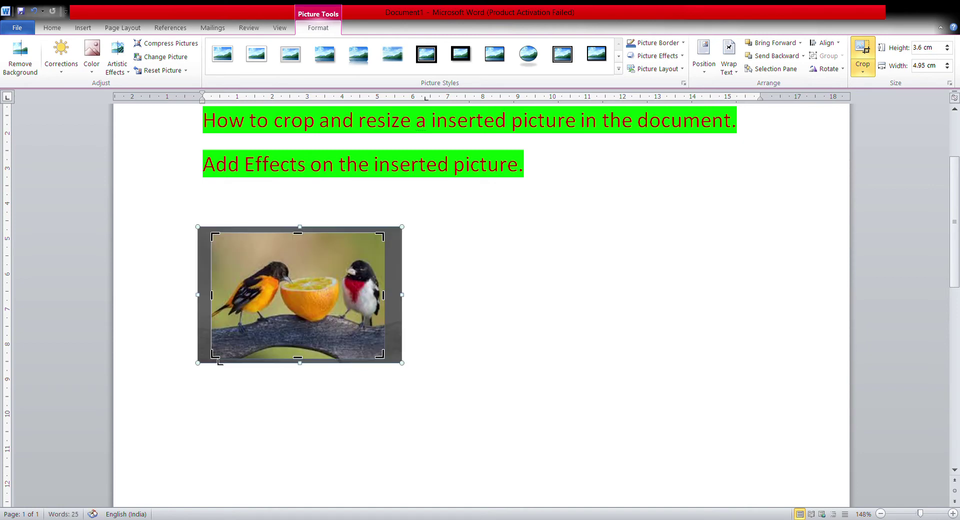
click(578, 277)
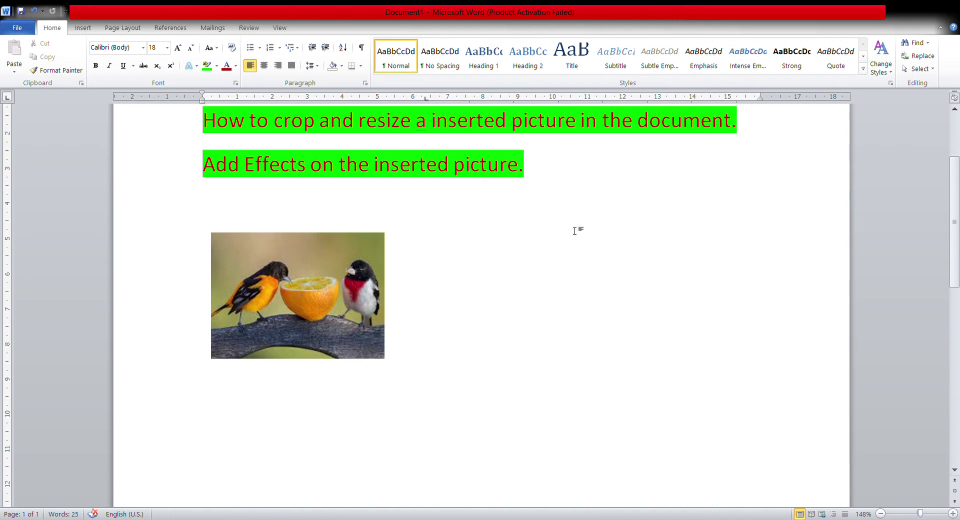
Enlarge the cropped photo to 4.99 by 6.88 cm, then 5.76 cm tall, and rotate it sideways.
click(360, 285)
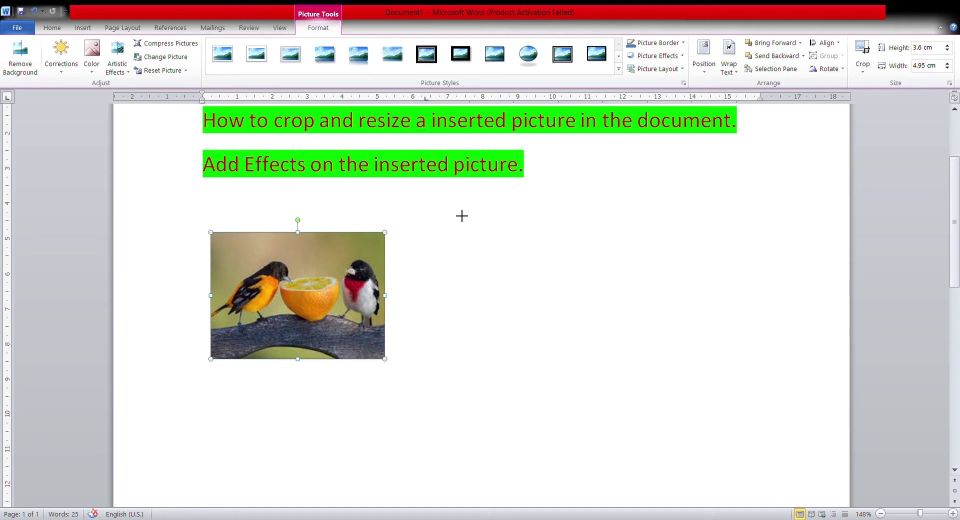
drag(460, 219, 458, 219)
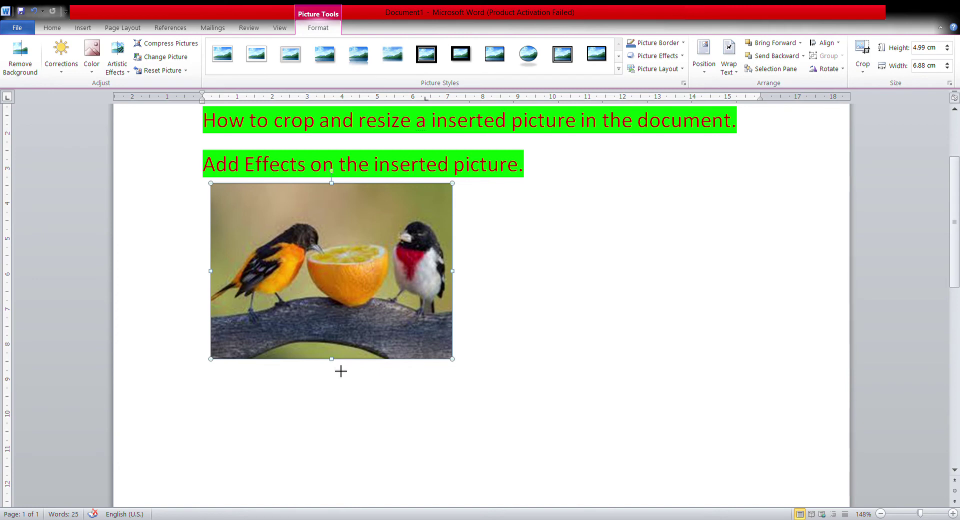
drag(341, 393, 338, 390)
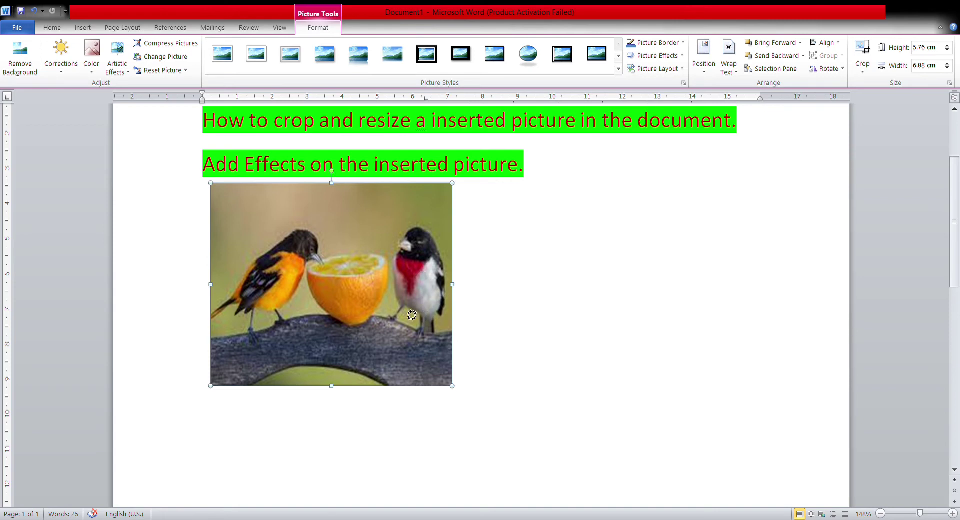
drag(430, 315, 411, 315)
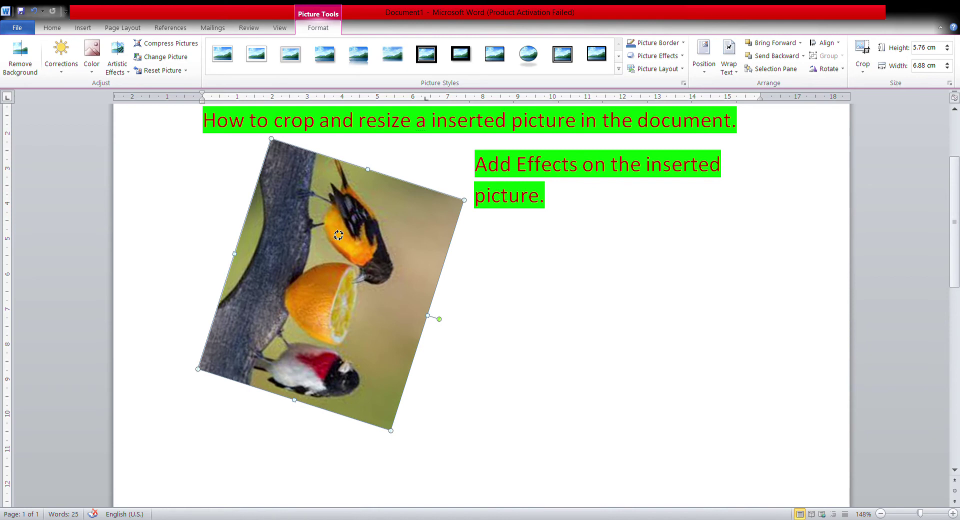
Rotate the photo back fully upright and move it down and left below the text.
drag(339, 235, 337, 235)
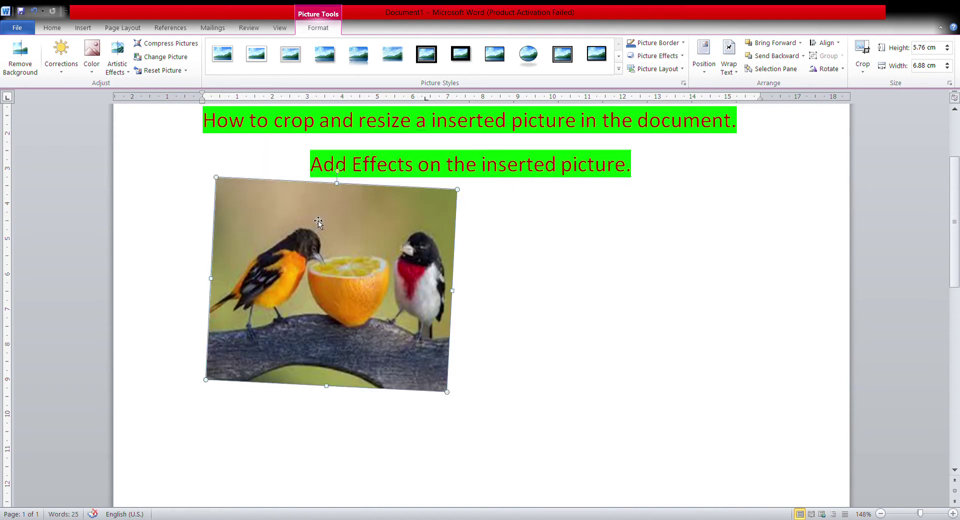
drag(319, 223, 305, 266)
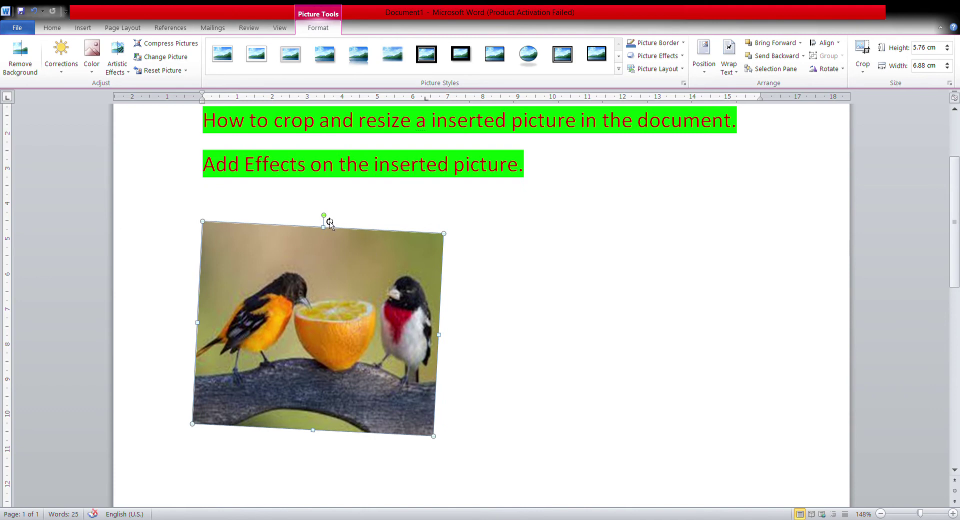
drag(325, 216, 323, 215)
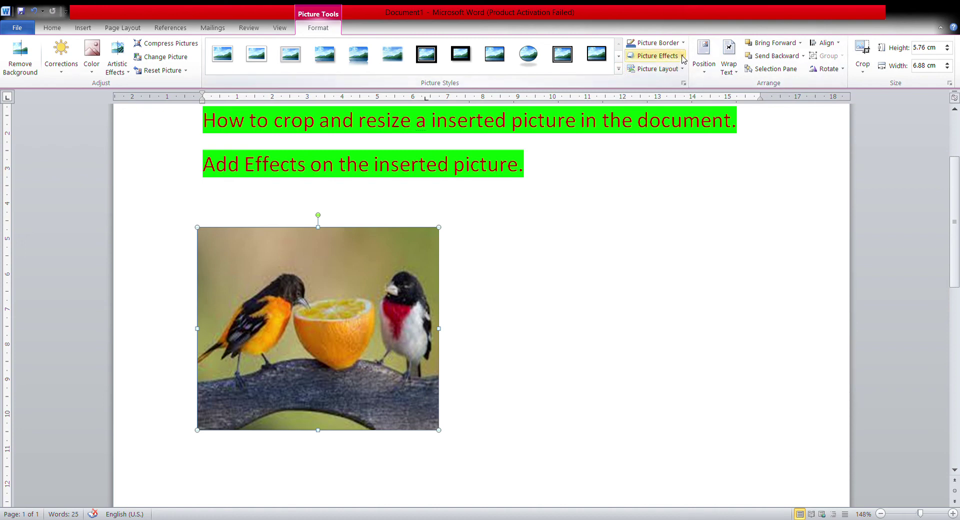
Apply the oval picture style with thick border and shadow, undoing a trial green border colour.
click(682, 59)
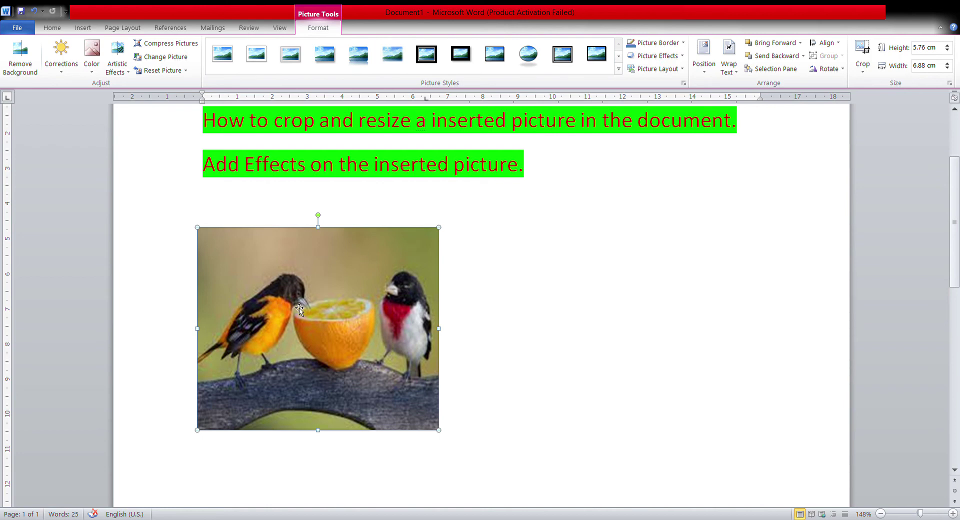
click(538, 56)
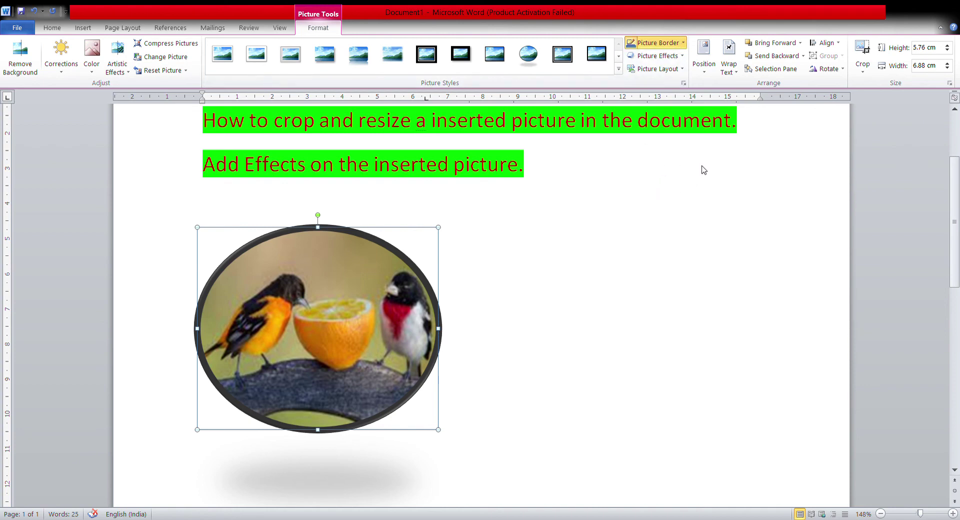
click(692, 120)
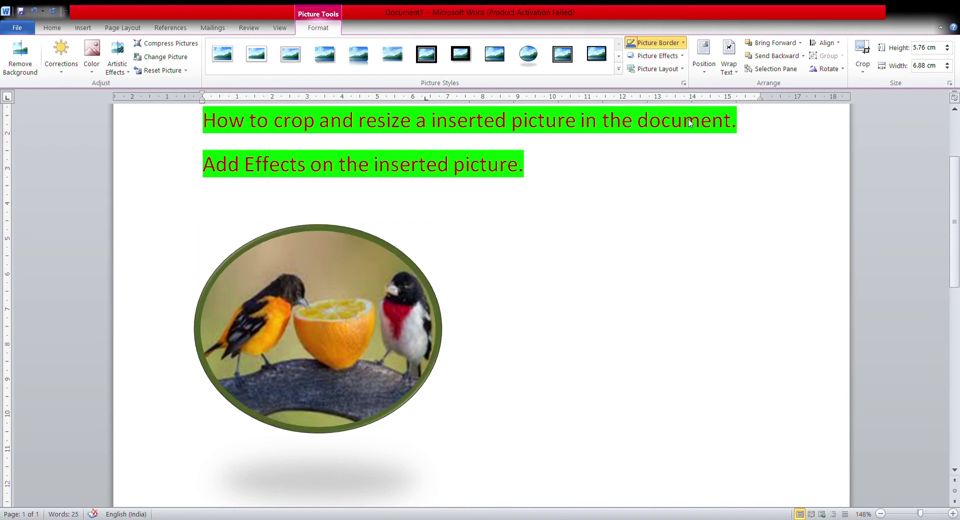
key(ctrl+z)
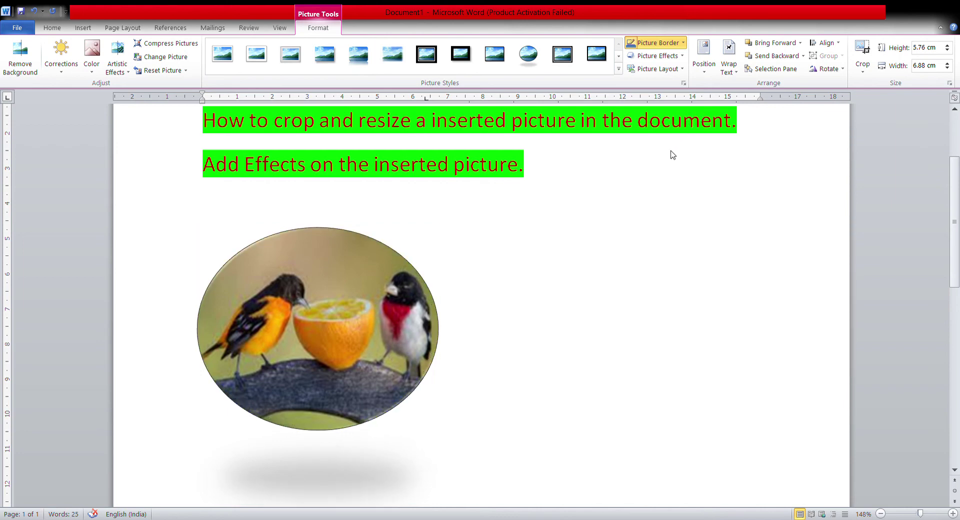
key(ctrl+z)
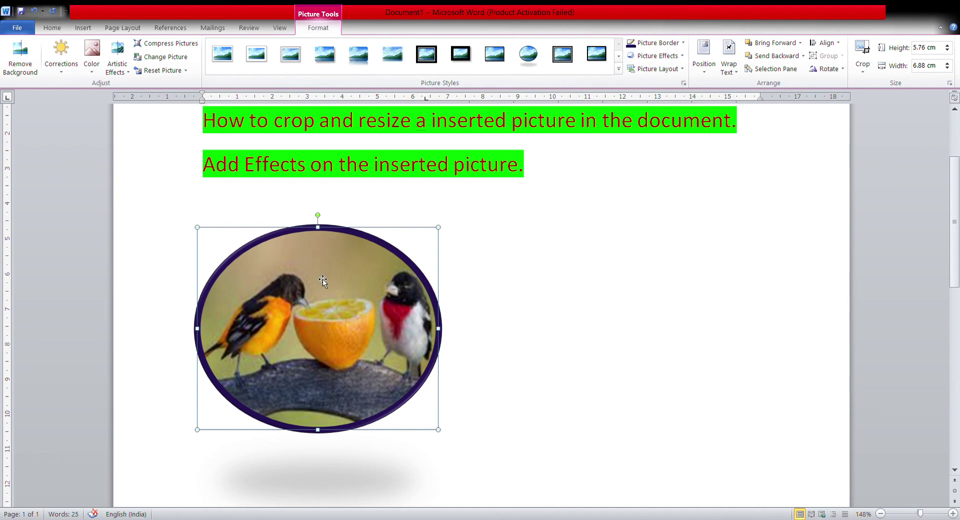
Apply a 3-D Rotation perspective preset from Picture Effects to the oval photo.
click(682, 59)
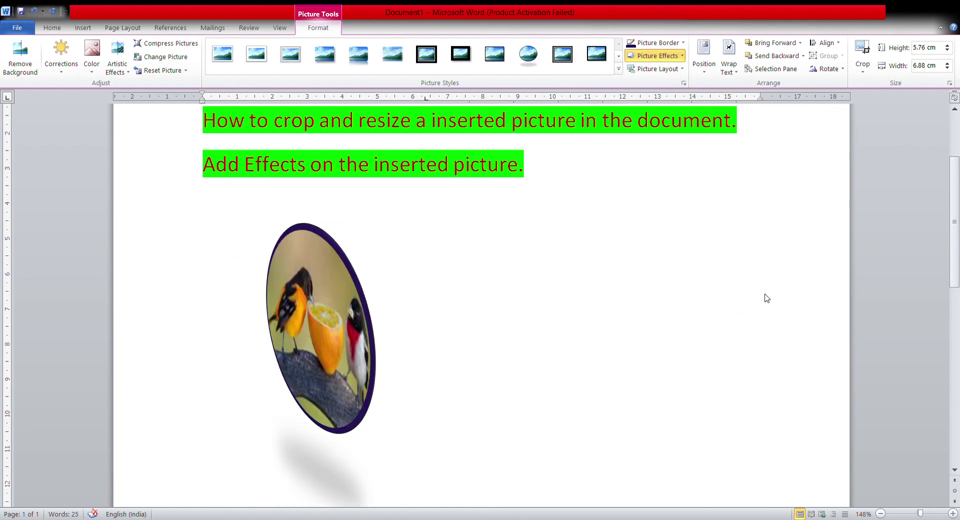
click(805, 266)
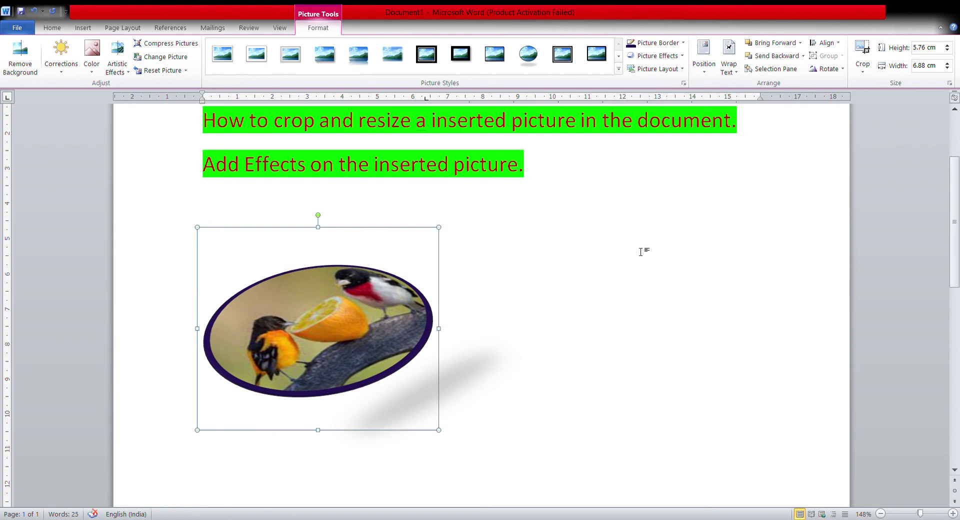